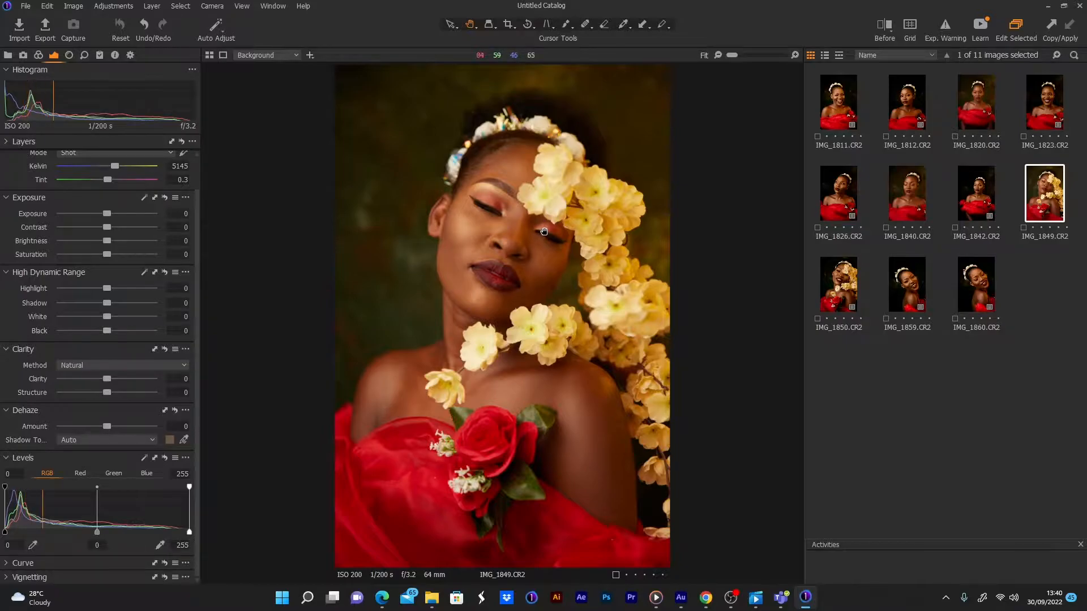
- Turn on the exposure warning and test it by lowering the Levels white point and restoring it to 255
click(946, 32)
drag(189, 532, 156, 540)
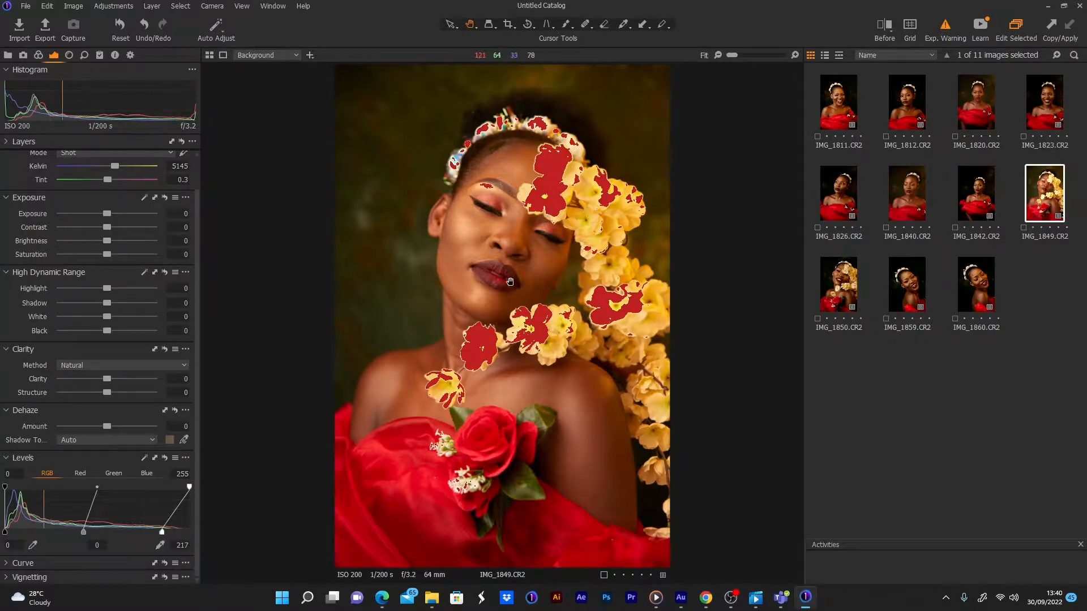
drag(168, 528, 193, 528)
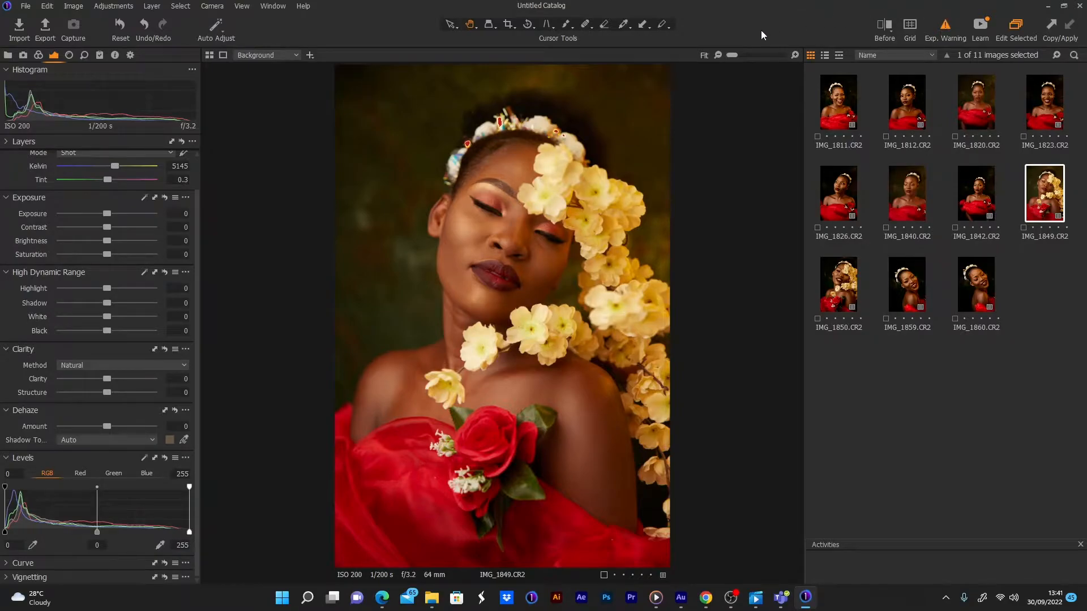
- Examine the items available in the toolbar customization, leaving the toolbar as it is
right_click(783, 33)
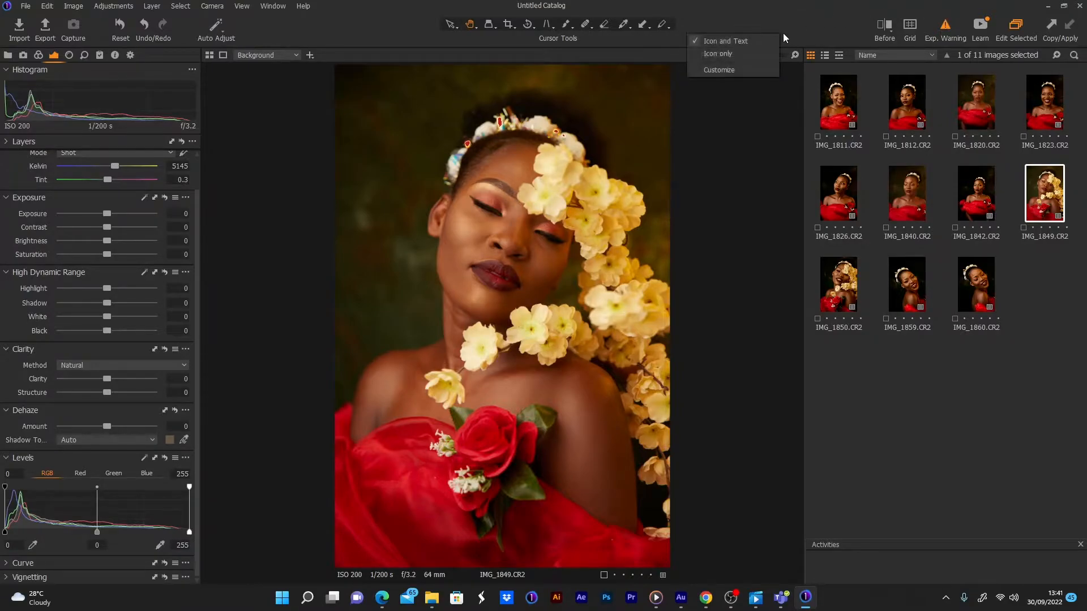
click(729, 69)
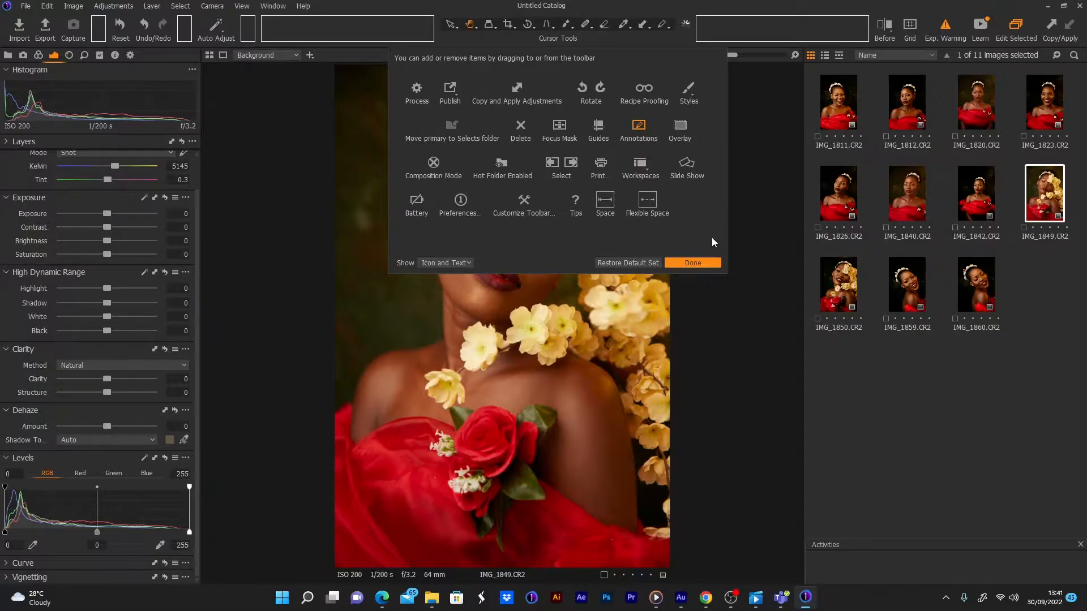
click(704, 262)
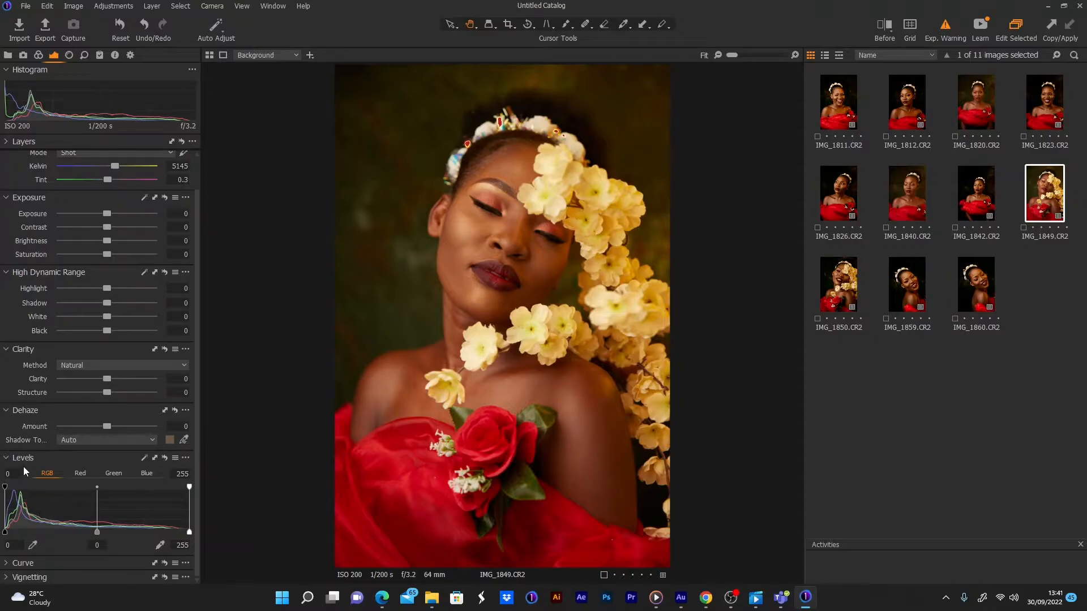
- Set the Levels black point to 10 and white point to 250, and the Dehaze amount to 13
drag(5, 532, 11, 537)
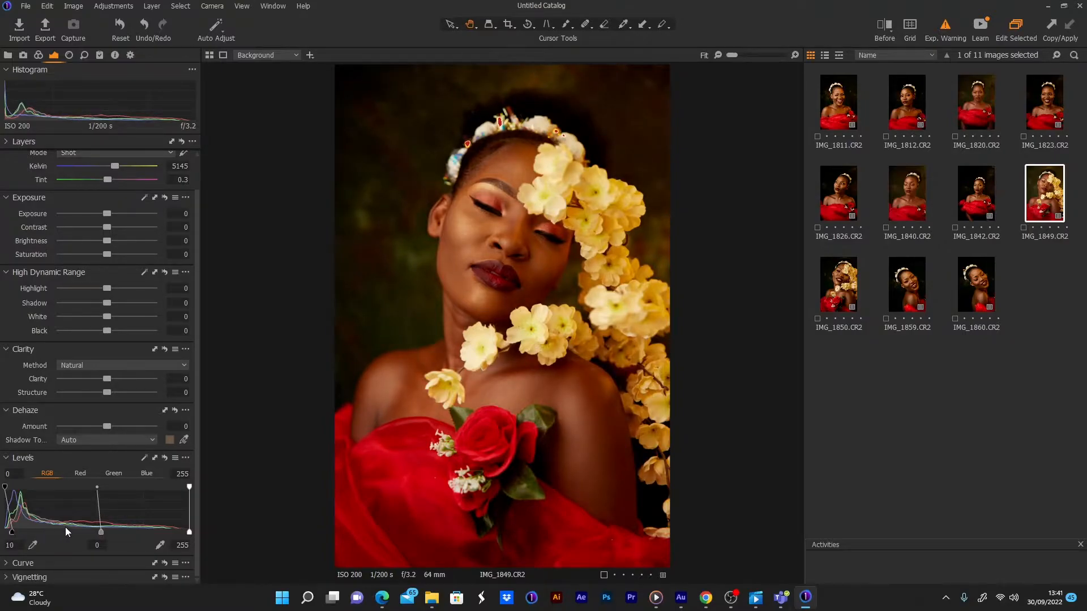
drag(189, 533, 186, 534)
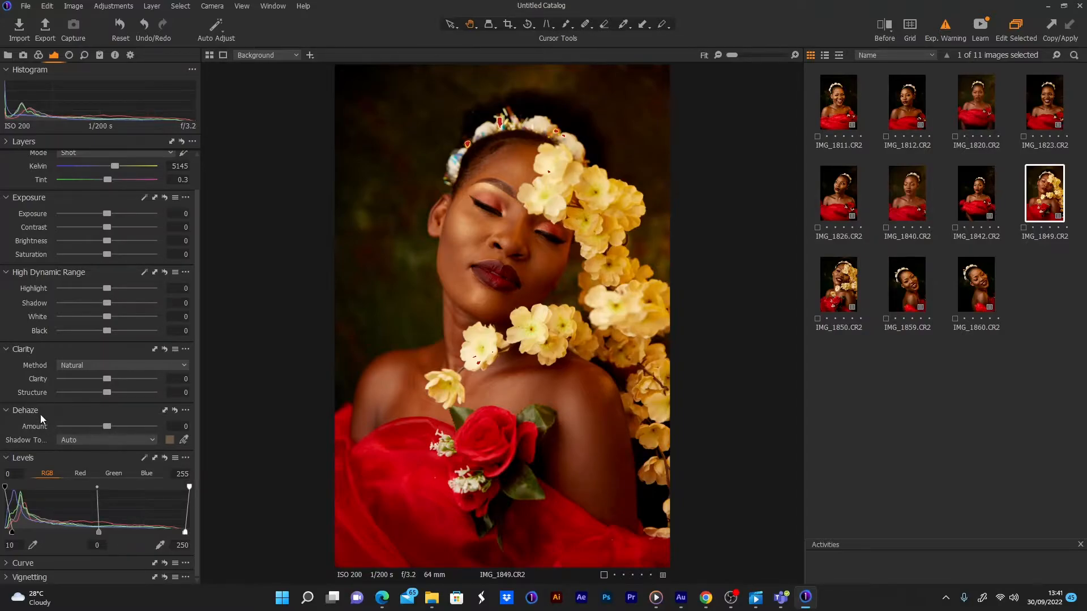
drag(107, 426, 114, 426)
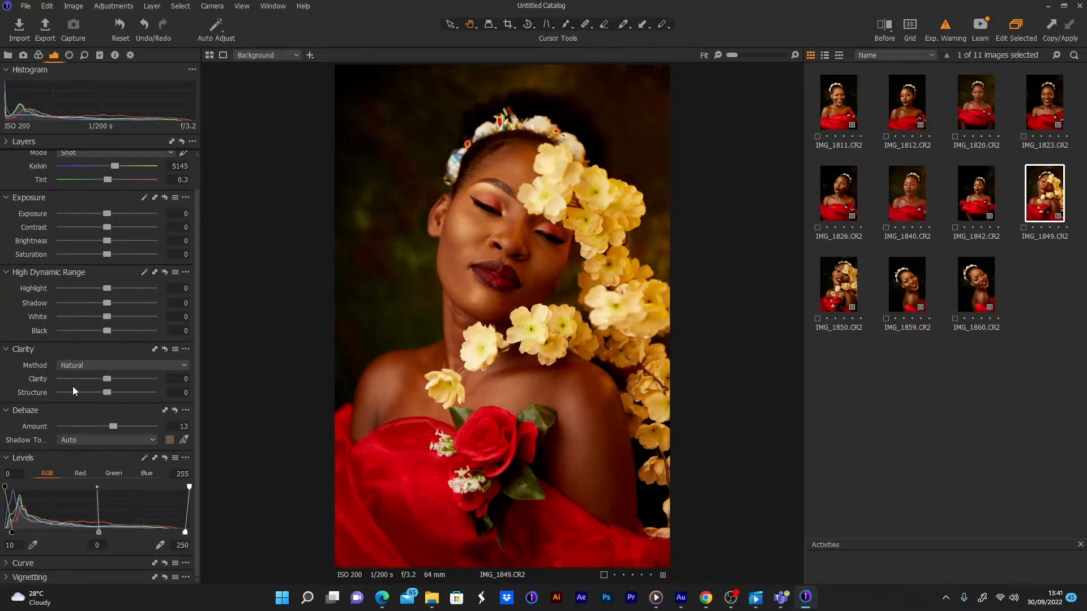
- Set Structure to 6 and Clarity to 11, and in High Dynamic Range set Black to -15 and Shadow to 9
click(108, 392)
drag(107, 379, 113, 378)
drag(107, 331, 112, 307)
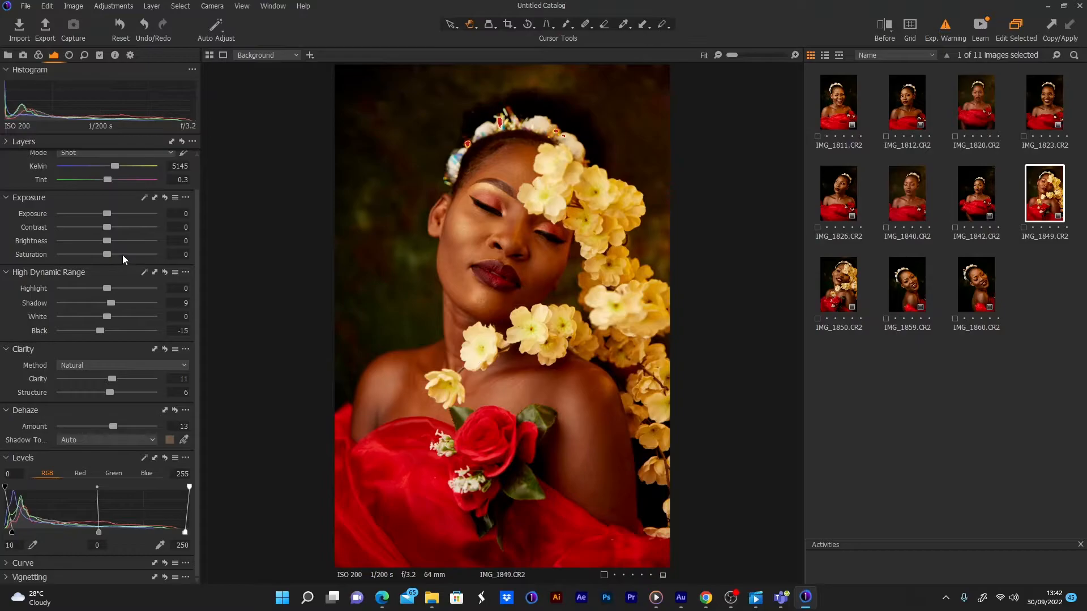
- Compare the tonal adjustments with the original in the split before/after view, and close the comparison
click(884, 26)
drag(502, 317, 351, 266)
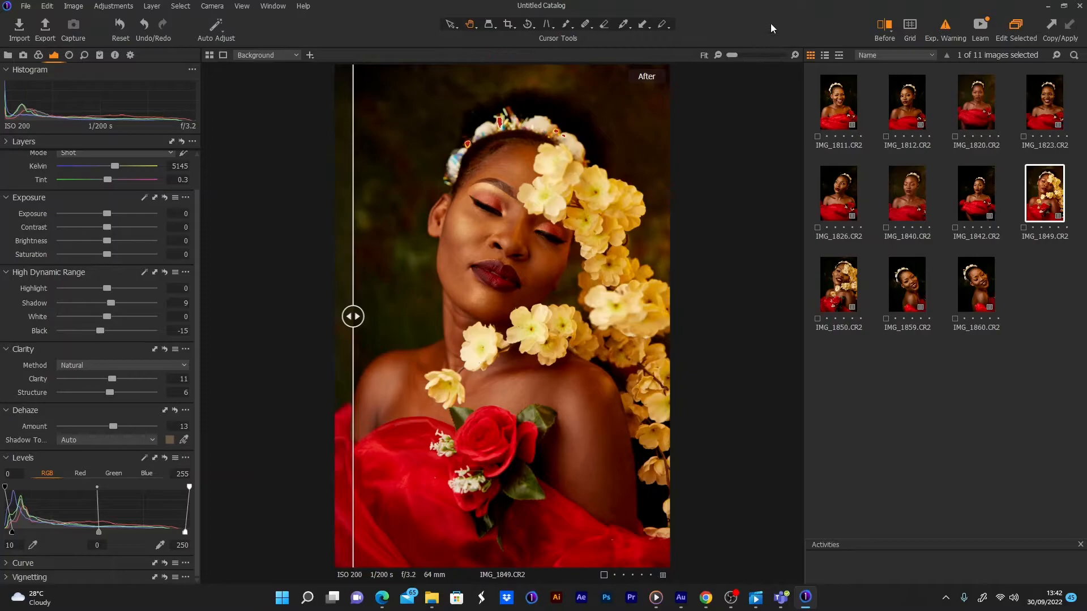
click(884, 25)
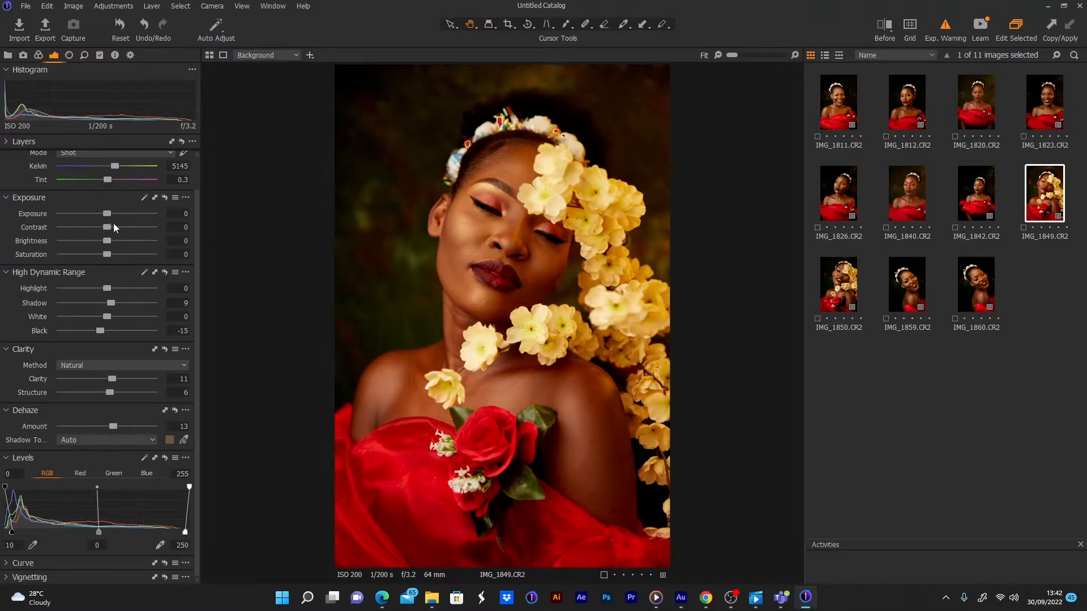
- Pick the dark olive-green background colour in the advanced Color Editor and lower its lightness to -26.8
click(38, 55)
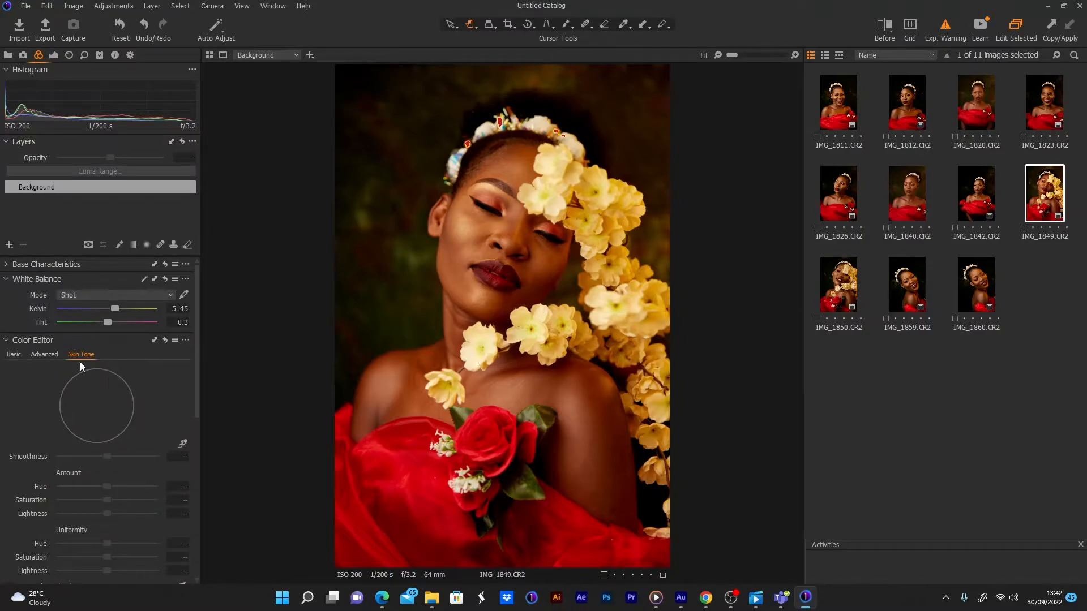
click(46, 354)
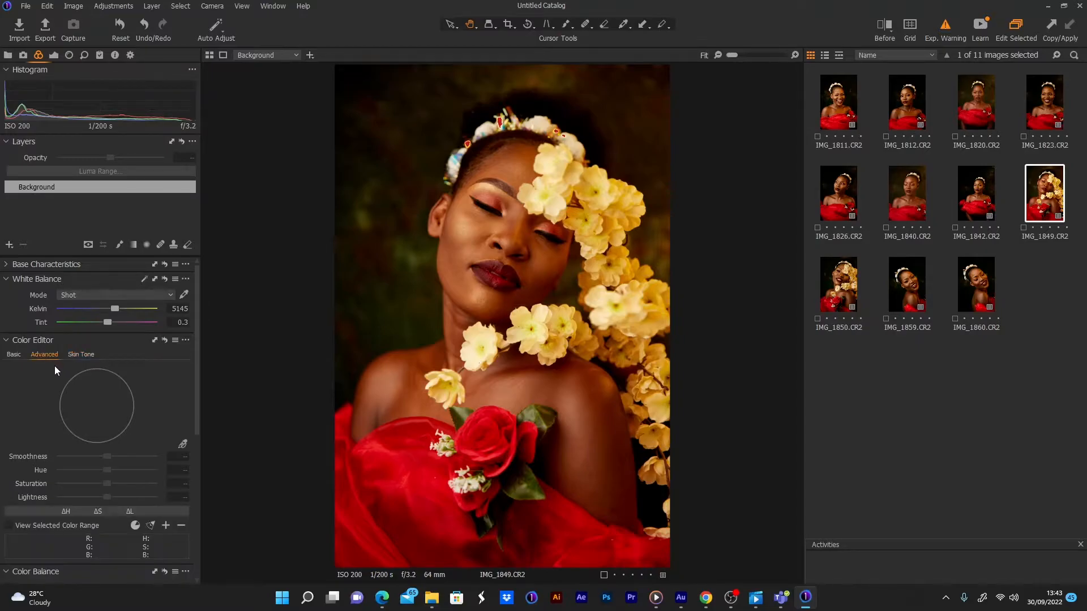
click(184, 448)
click(396, 304)
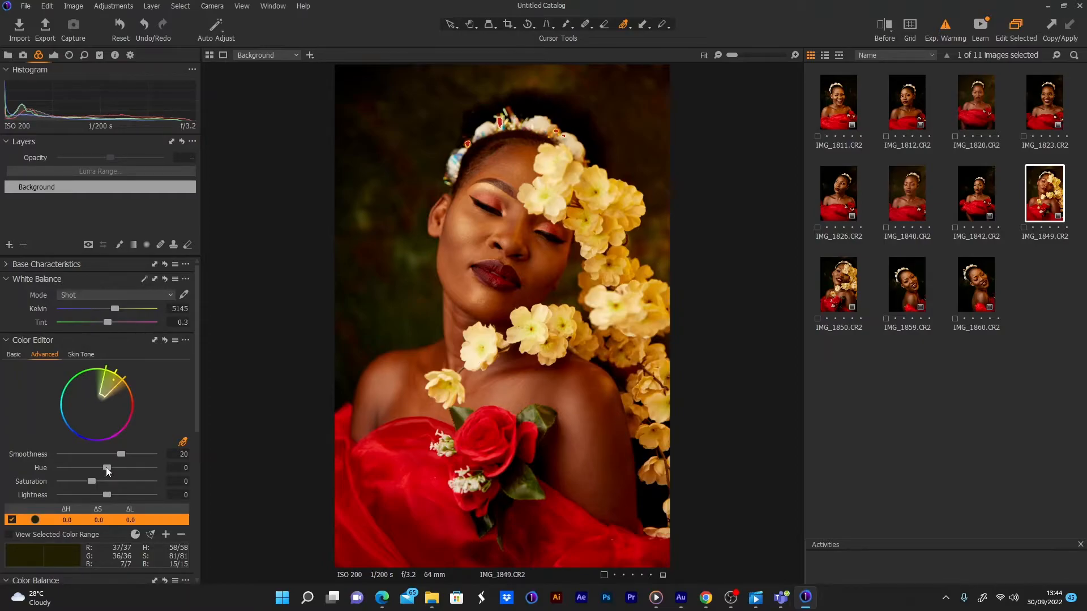
mouse_move(107, 469)
mouse_down()
mouse_move(132, 470)
mouse_move(69, 468)
mouse_move(127, 464)
mouse_move(108, 463)
mouse_up()
mouse_move(109, 492)
mouse_down()
mouse_move(122, 491)
mouse_move(97, 494)
mouse_up()
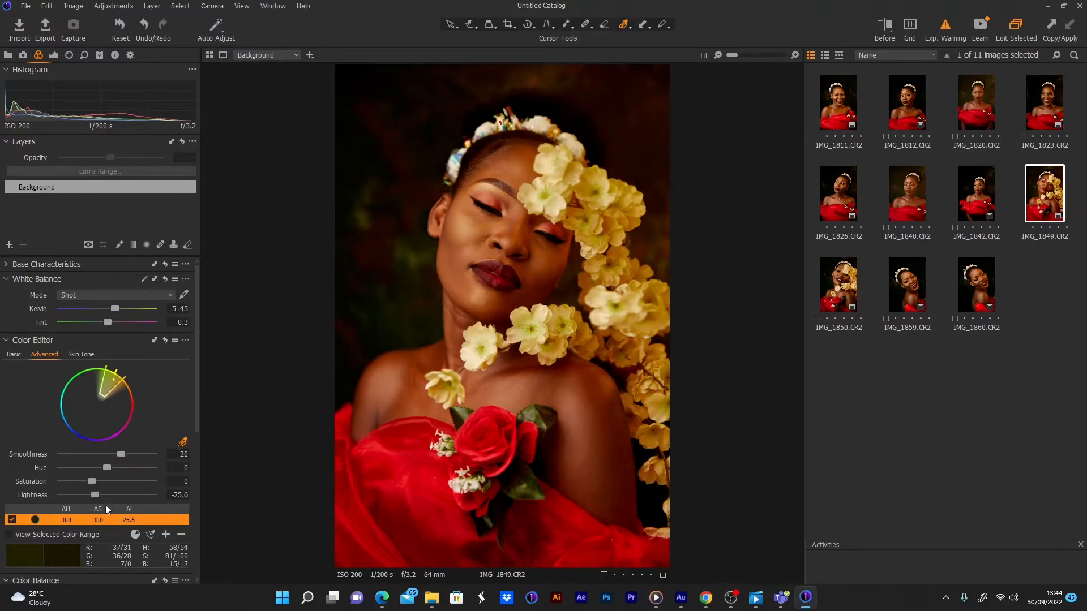
drag(95, 494, 94, 494)
- Pick the face's skin tone in the Color Editor, narrow its colour range, and set uniformity Hue to 37 and Saturation to 5
drag(196, 378, 197, 401)
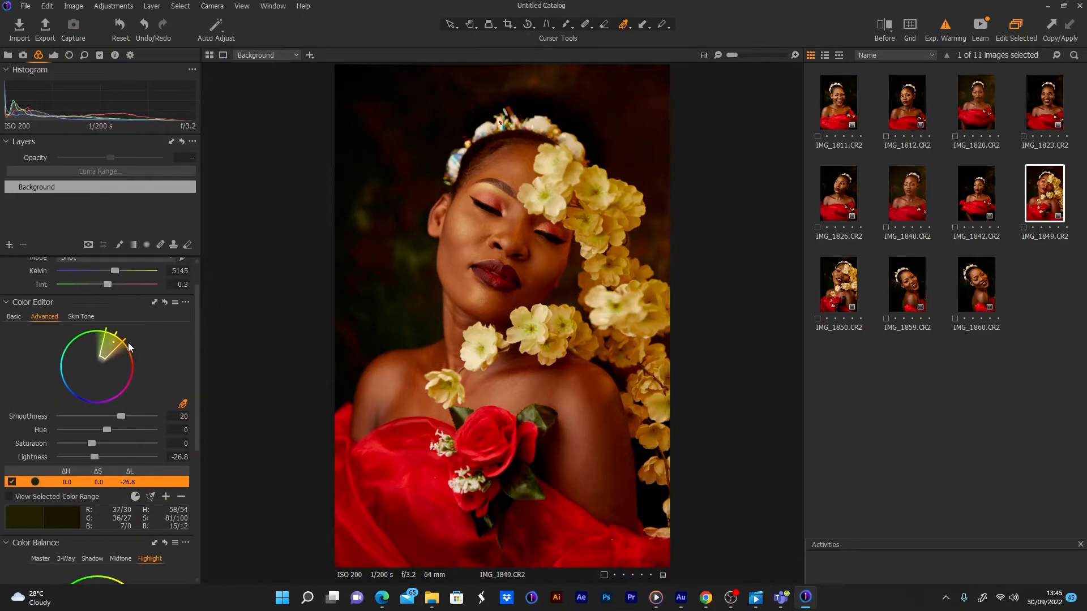
click(82, 317)
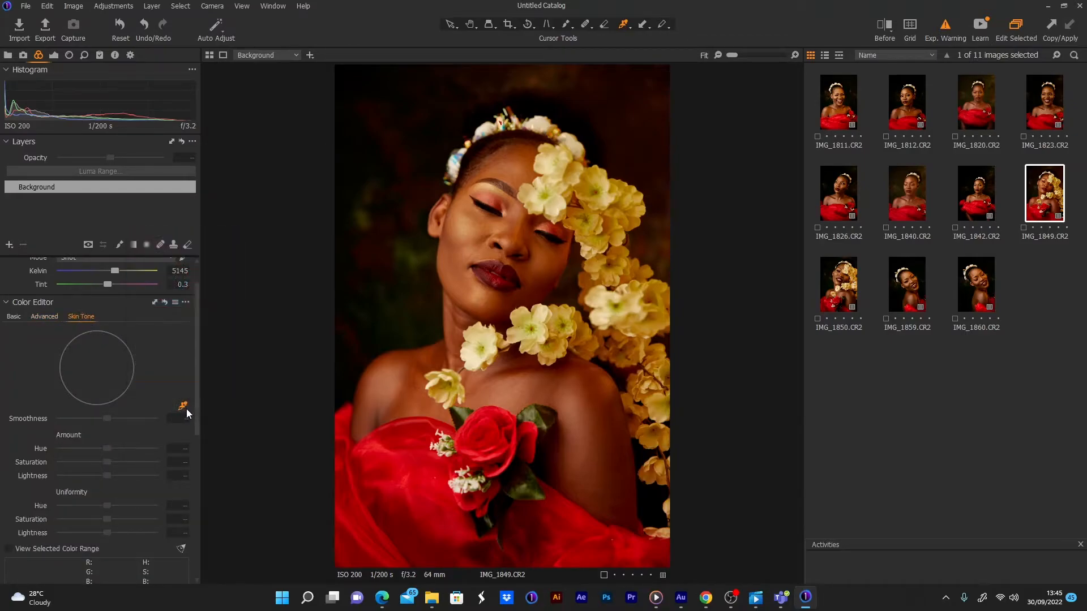
click(474, 221)
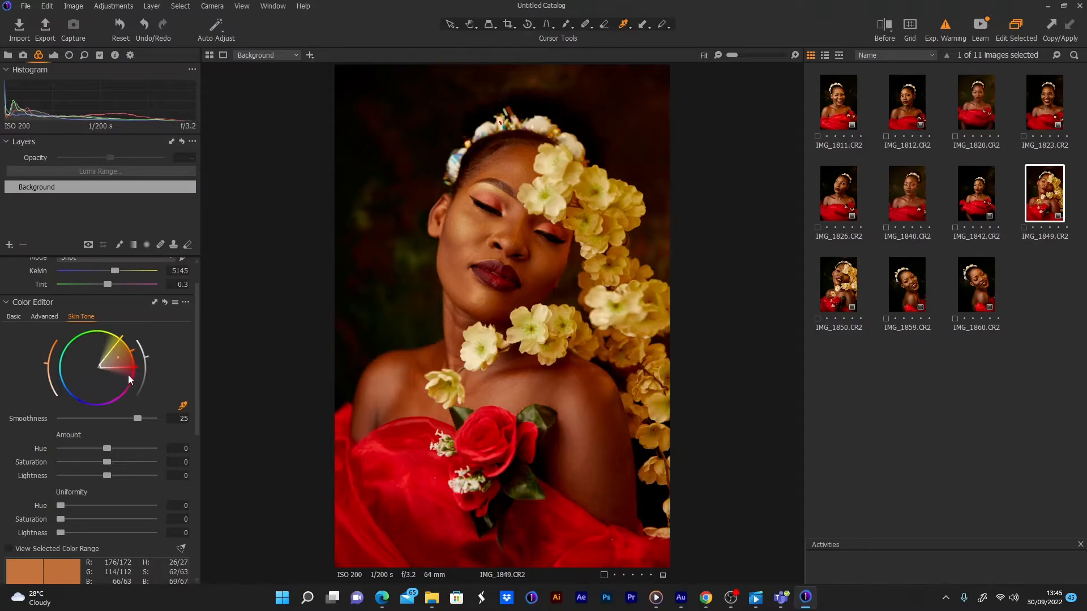
drag(134, 368, 131, 363)
drag(62, 505, 173, 494)
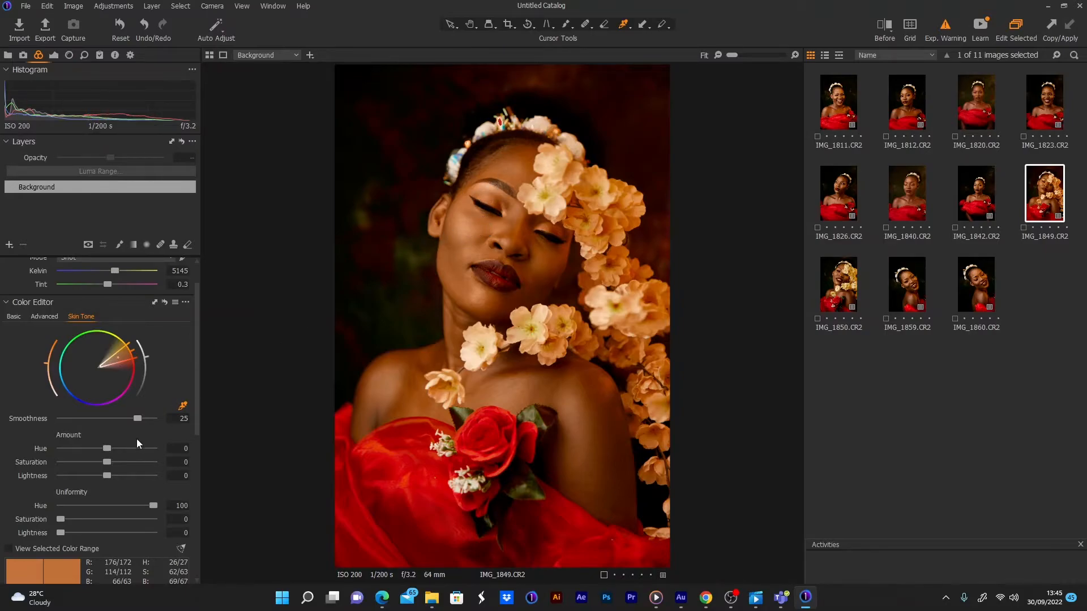
drag(154, 506, 94, 511)
drag(60, 519, 86, 518)
- In Color Balance, brighten the highlights slightly and darken the shadows slightly
drag(199, 416, 210, 527)
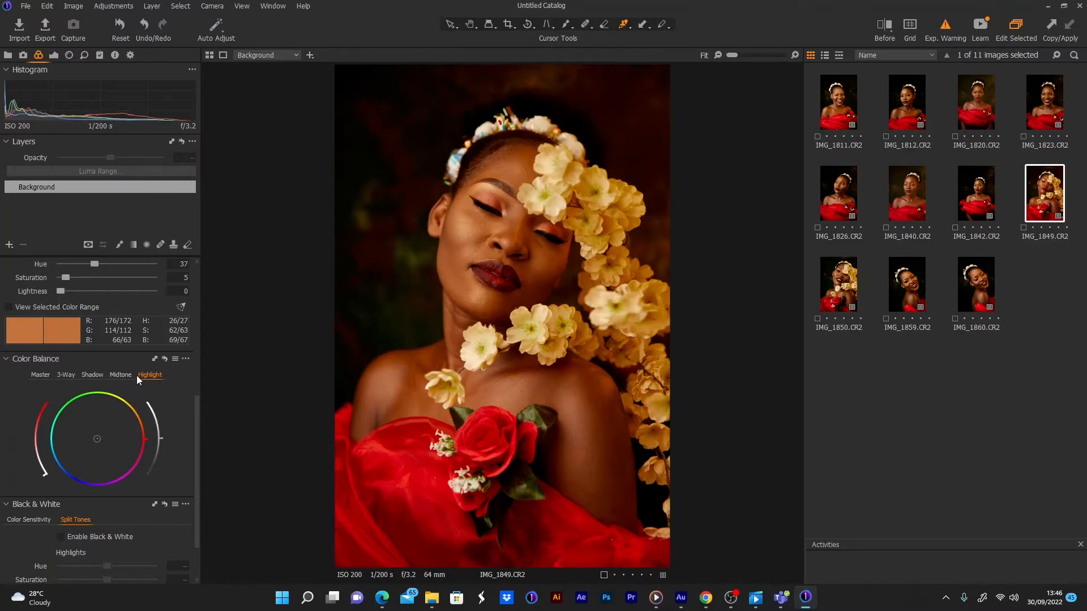
click(65, 375)
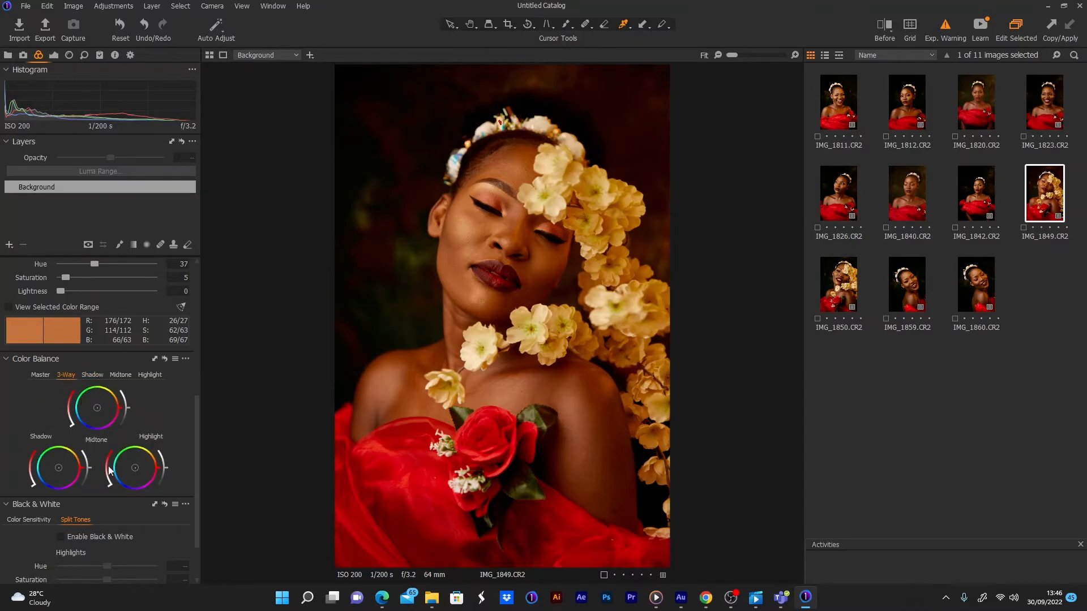
click(40, 375)
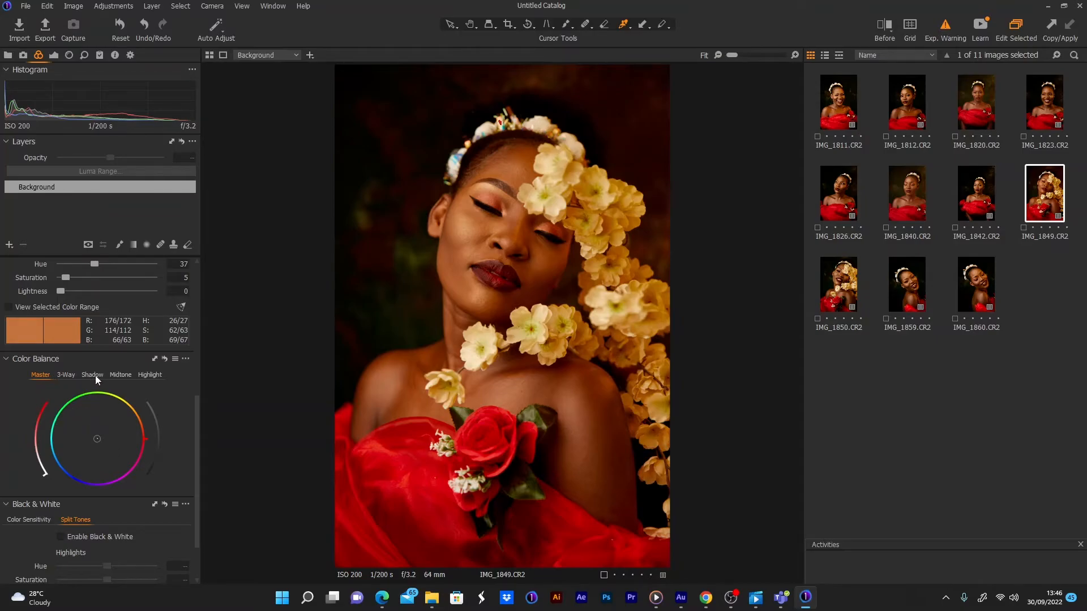
click(150, 376)
drag(161, 437, 161, 432)
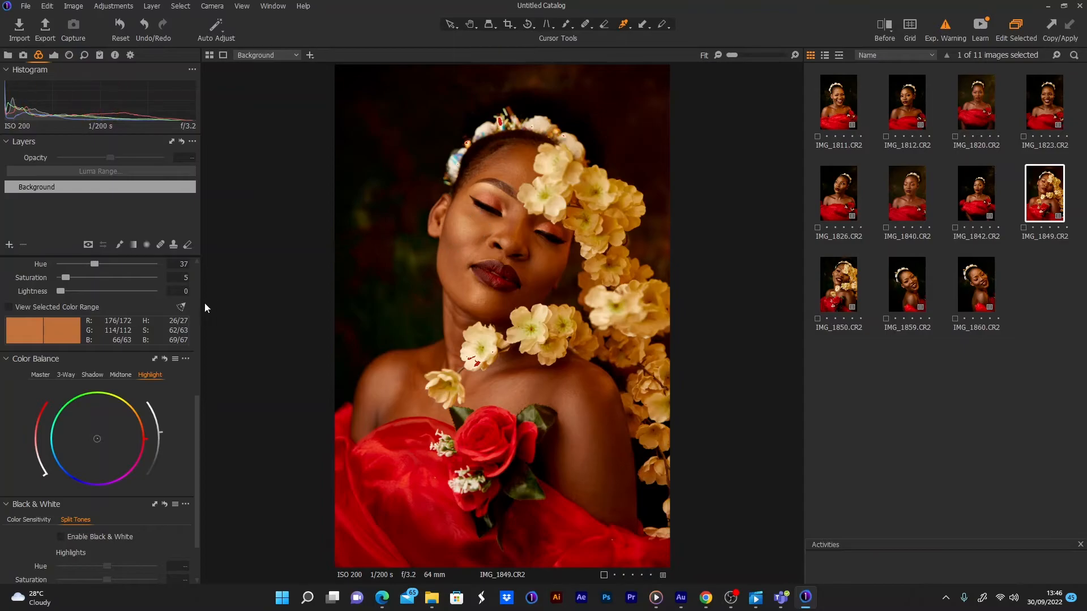
click(122, 376)
drag(162, 437, 164, 448)
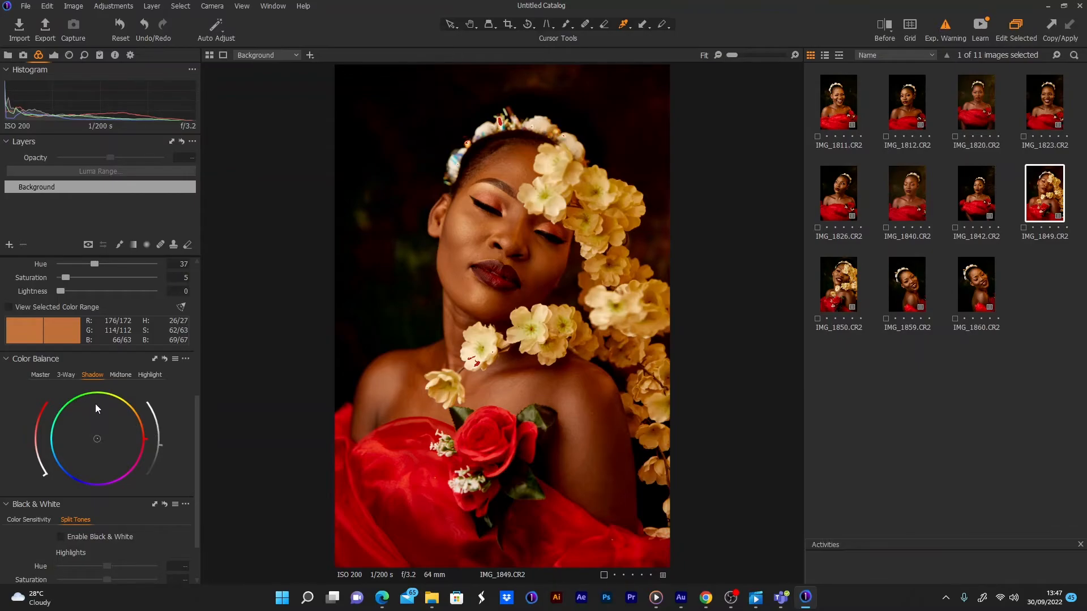
- Tint the Color Balance shadows slightly toward cyan-blue and the highlights toward blue
drag(98, 441, 96, 440)
click(93, 439)
drag(42, 471, 38, 465)
click(151, 375)
click(98, 439)
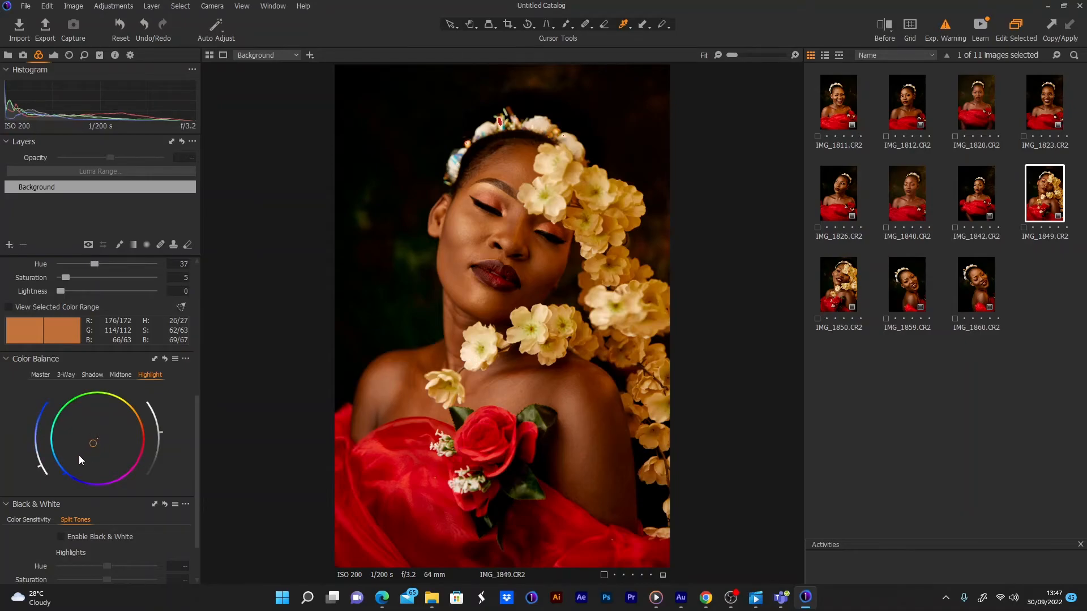
drag(40, 468, 39, 466)
- Compare the colour-graded portrait with its original by sweeping the before/after divider across the whole image
click(879, 41)
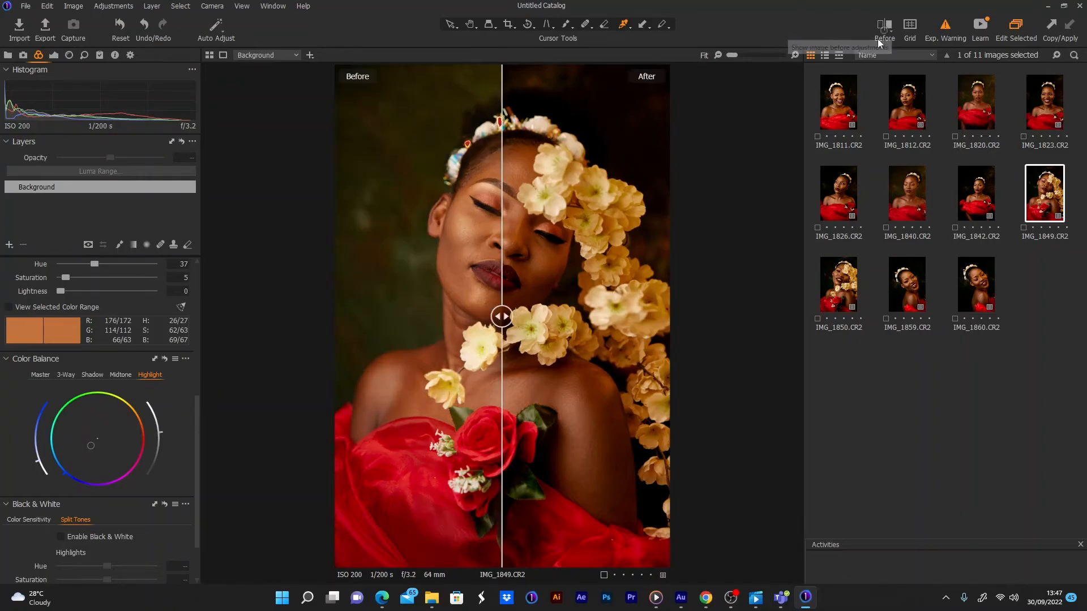
drag(502, 317, 338, 317)
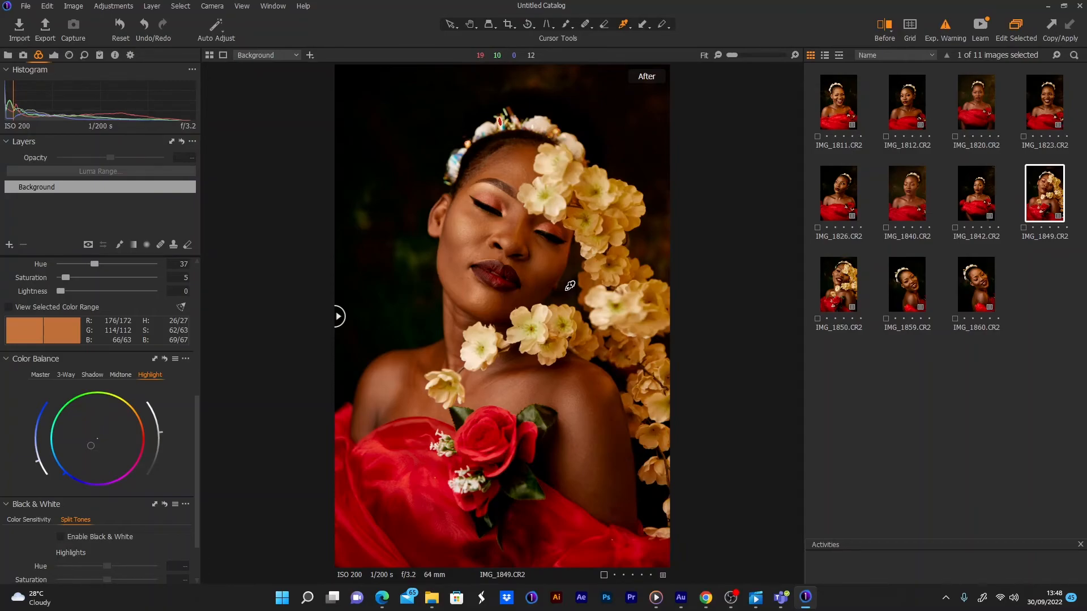
- Export the edited variant of IMG_1849 with the Desktop folder as destination
right_click(1039, 197)
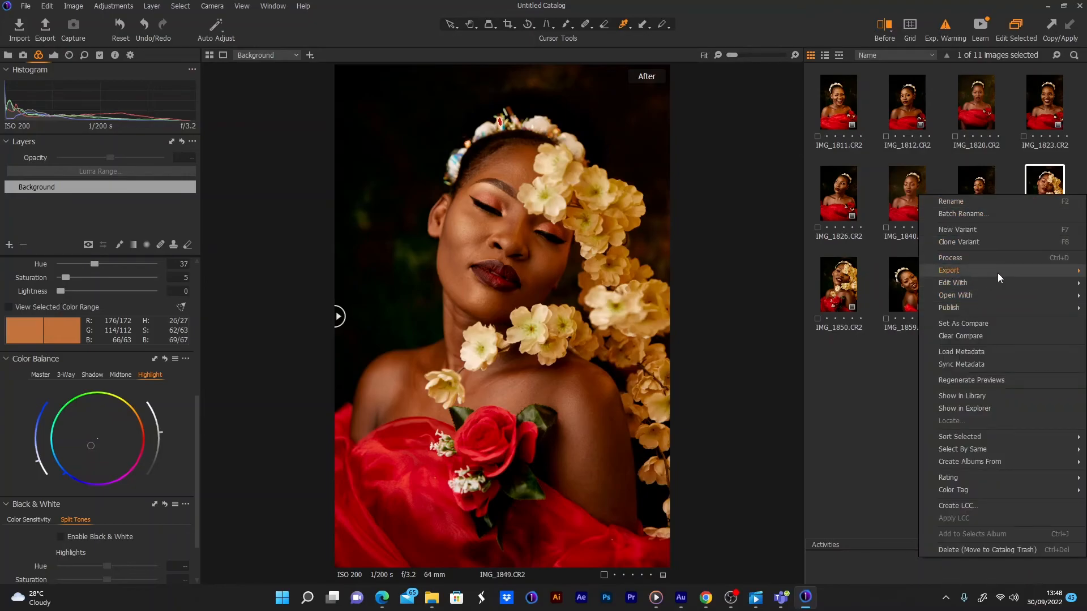
mouse_move(997, 273)
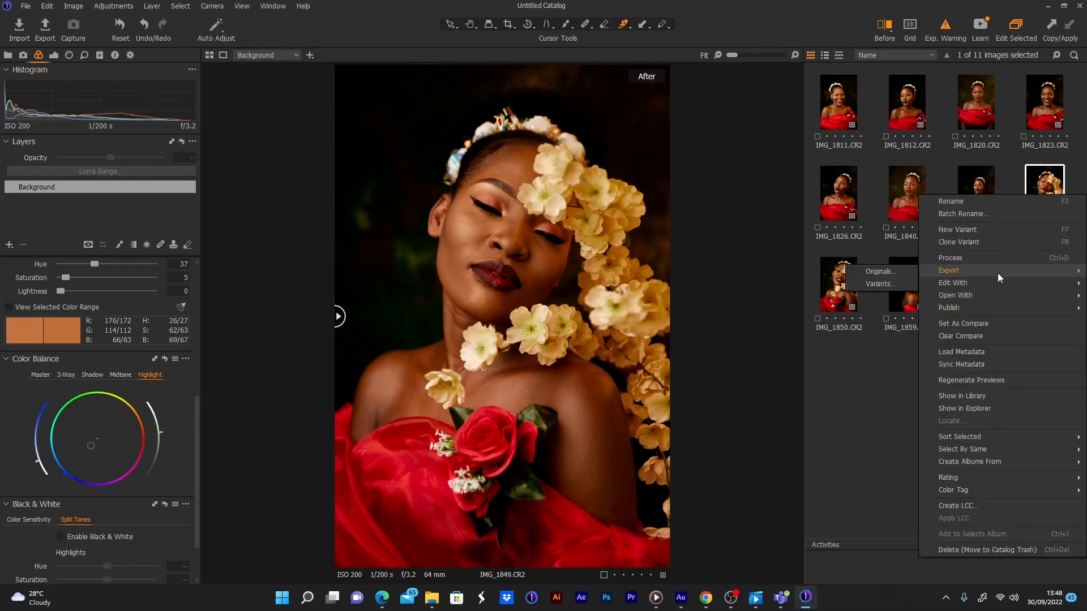
click(879, 280)
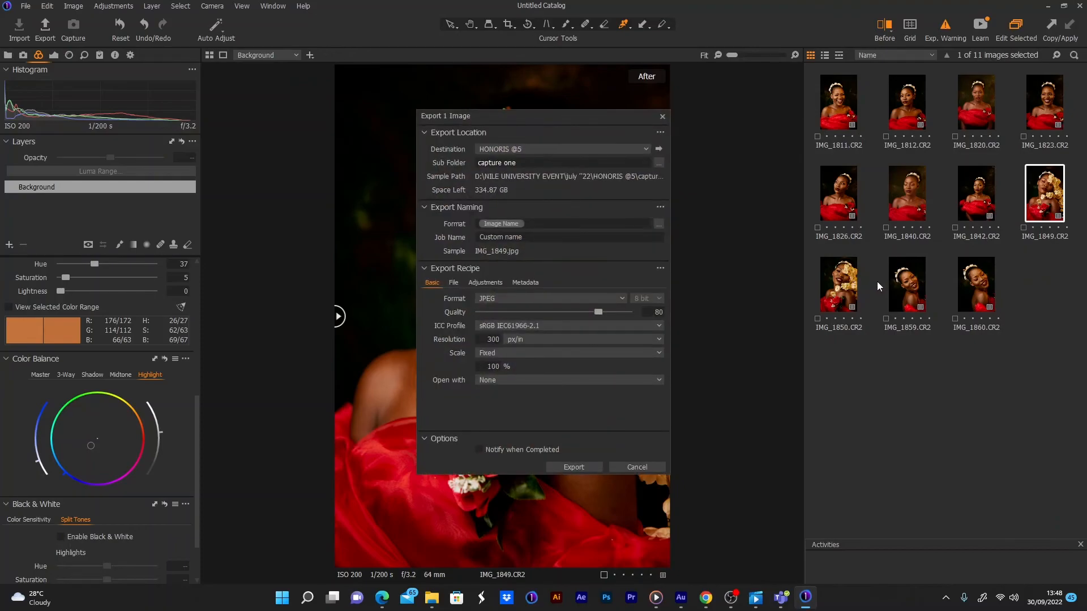
click(597, 147)
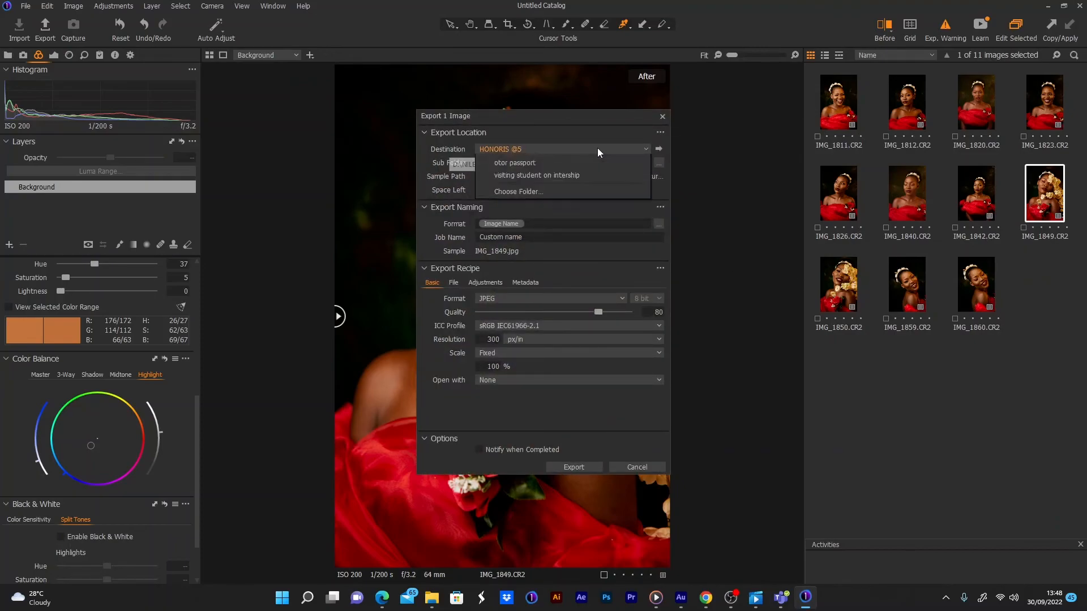
click(514, 289)
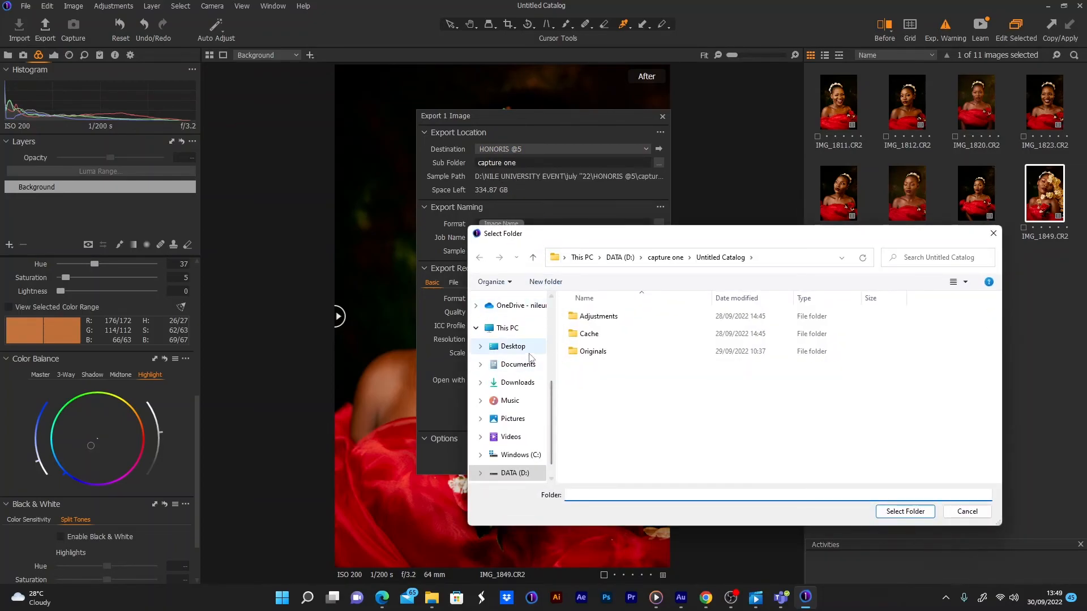
click(513, 347)
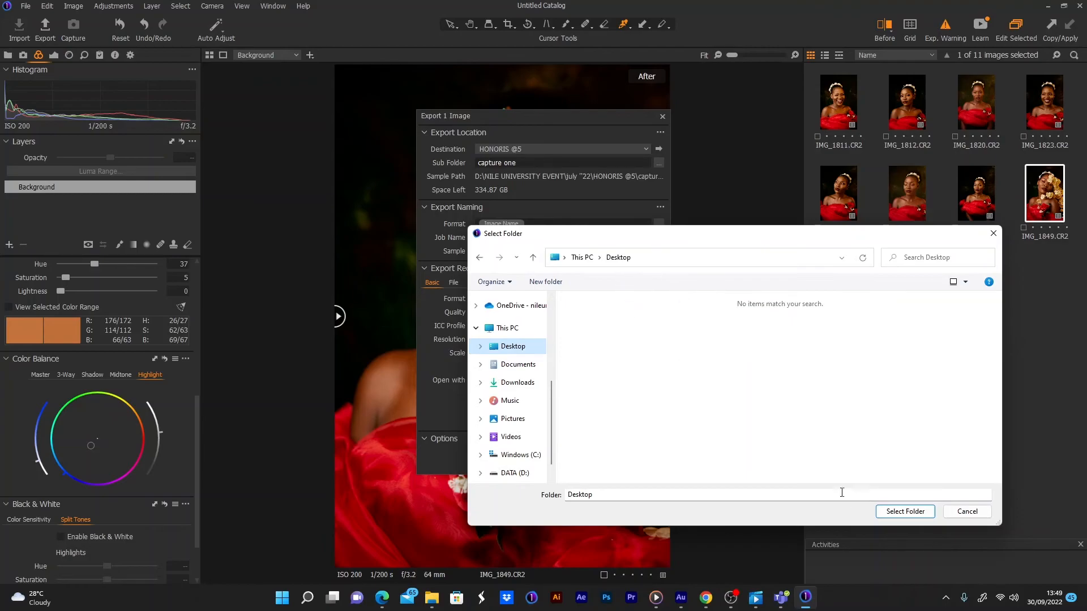
click(894, 511)
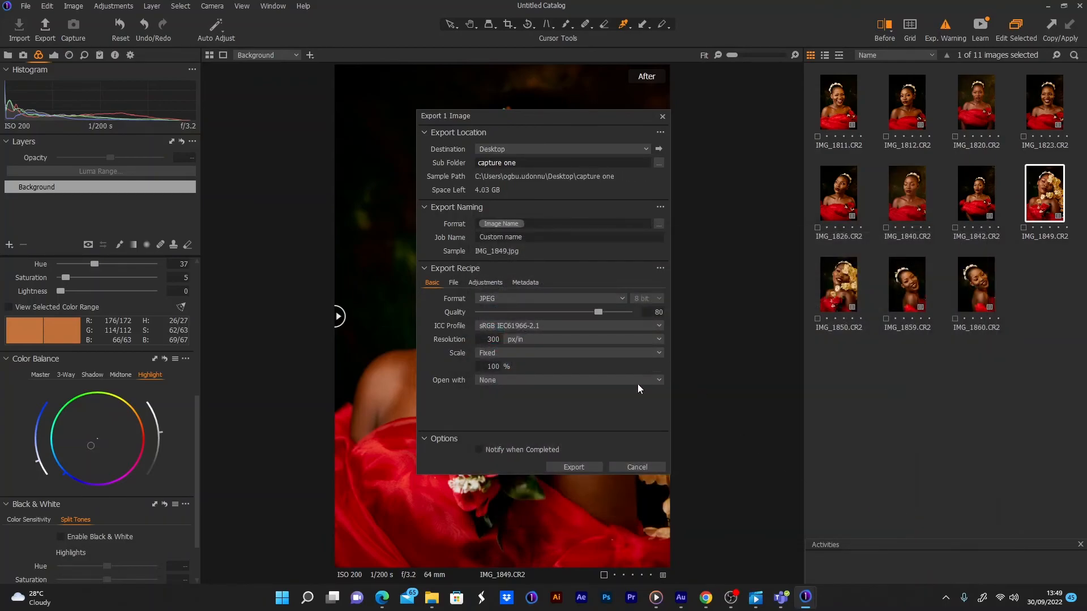
click(577, 467)
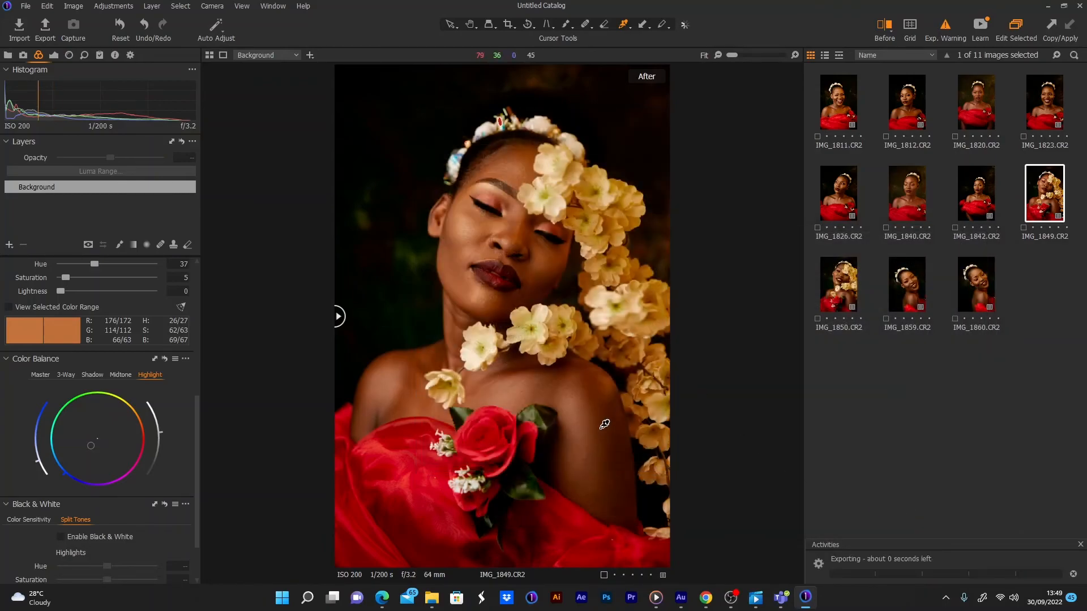